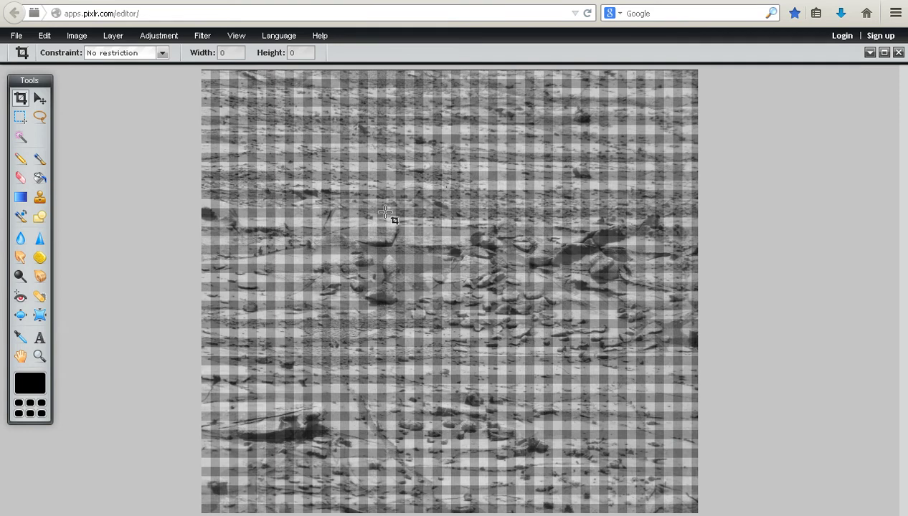
Step: Zoom in so the rocks and the fine screen-door grid fill the canvas
{"action": "scroll", "coordinate": [387, 201], "scroll_direction": "up", "scroll_amount": 1}
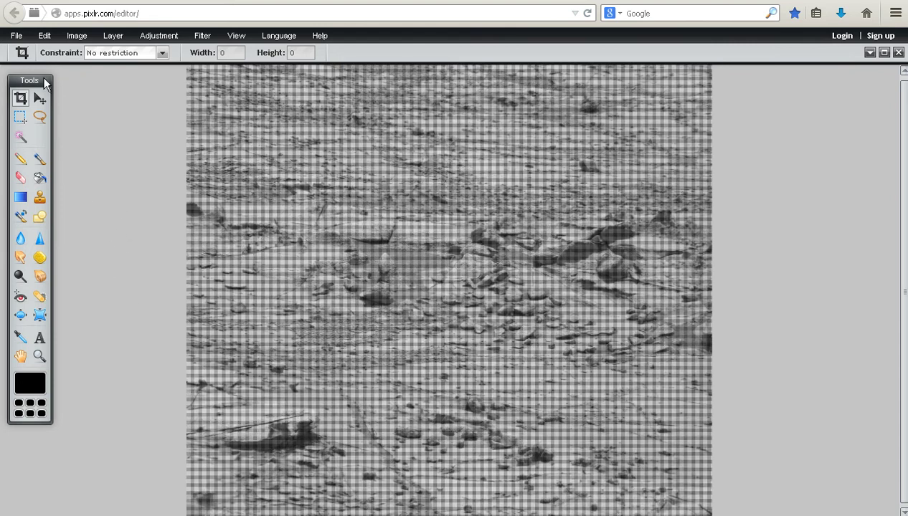
{"action": "left_click", "coordinate": [15, 37]}
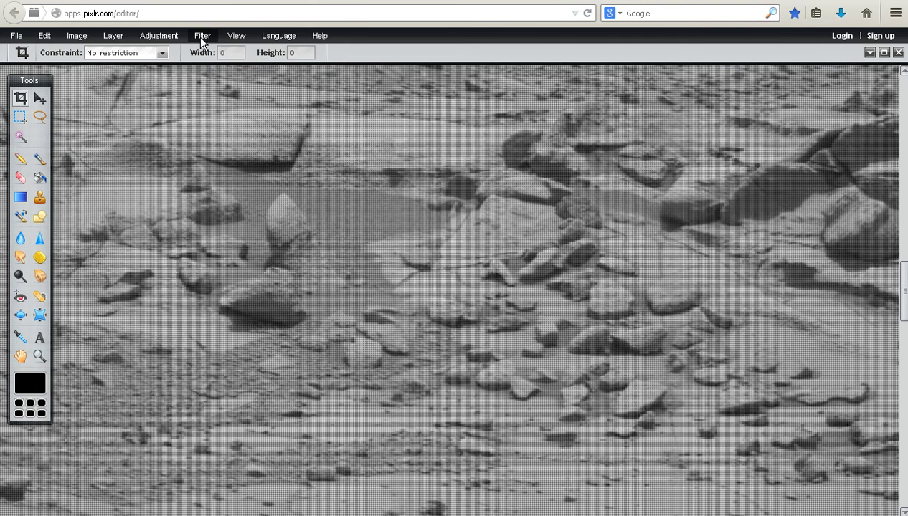
Step: Preview a Tilt shift blur with focus location 100 and focus size about 29
{"action": "left_click", "coordinate": [200, 38]}
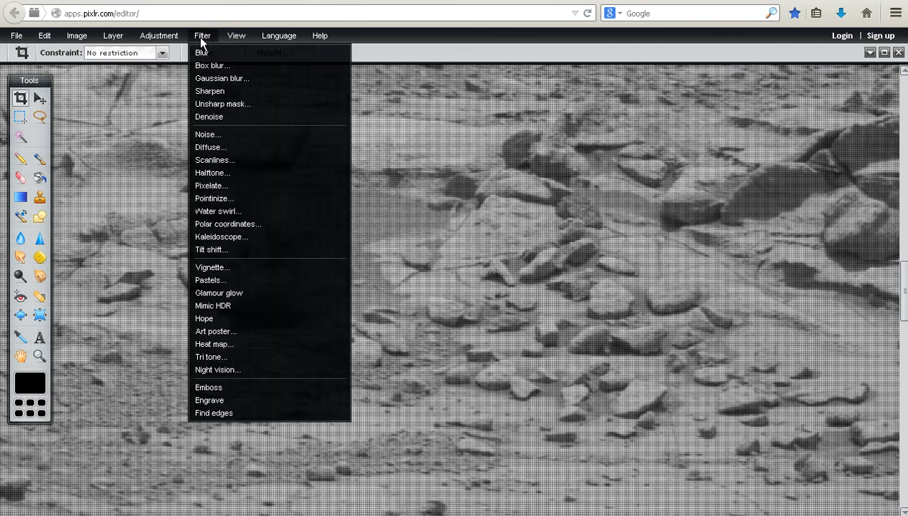
{"action": "left_click", "coordinate": [203, 249]}
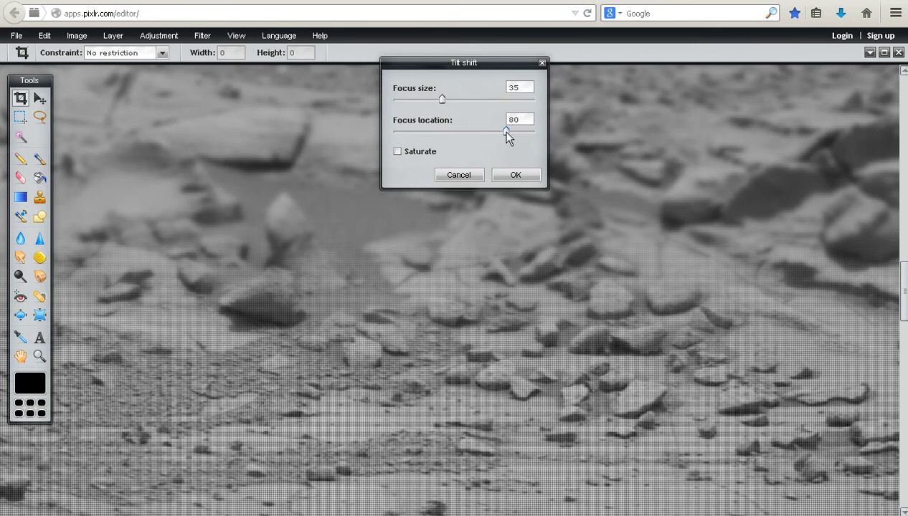
{"action": "left_click_drag", "start_coordinate": [533, 129], "coordinate": [537, 129]}
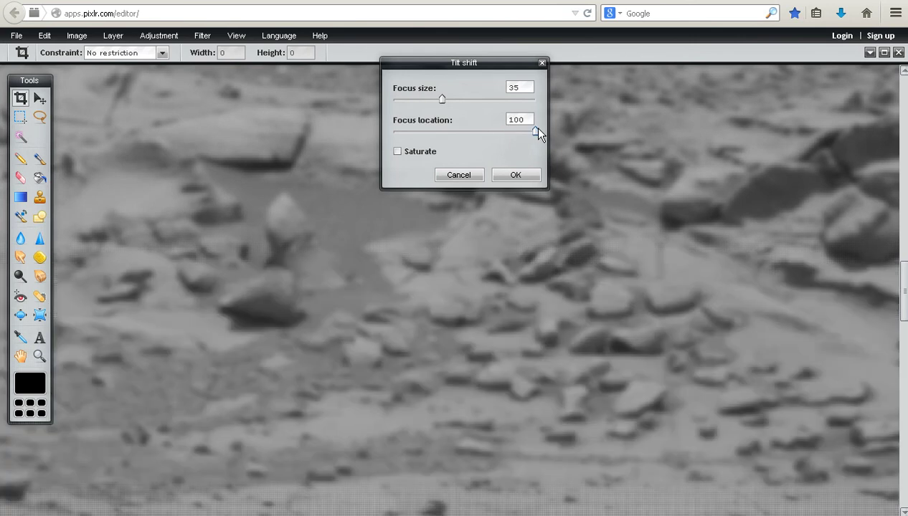
{"action": "left_click_drag", "start_coordinate": [443, 99], "coordinate": [538, 93]}
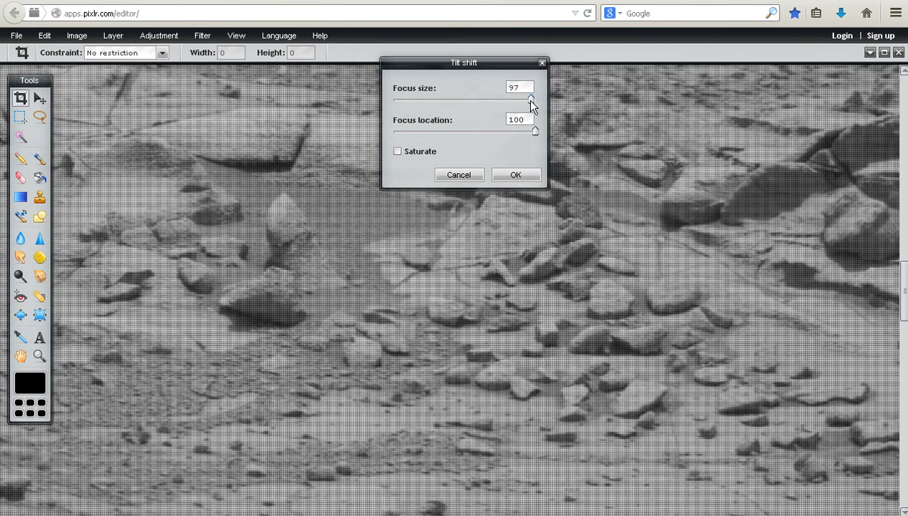
{"action": "left_click_drag", "start_coordinate": [512, 99], "coordinate": [445, 101]}
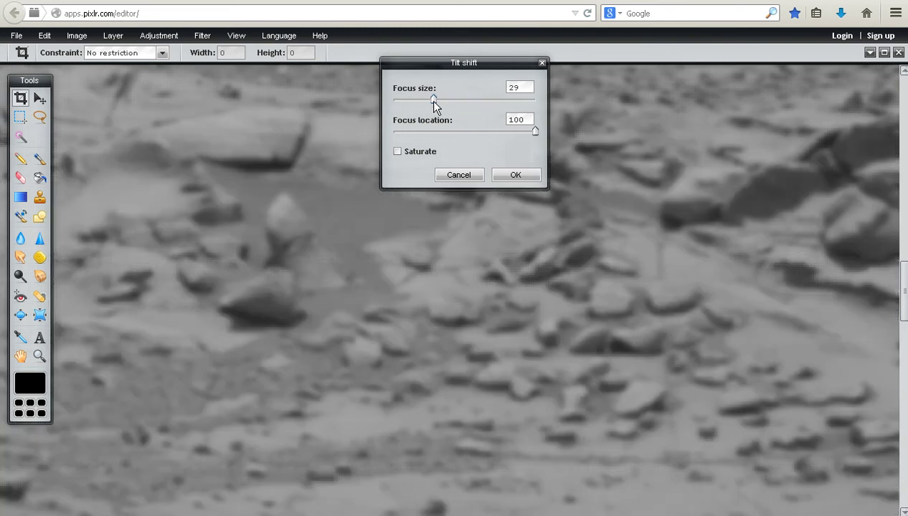
Step: Apply the first Tilt shift, then apply a second one at location 100, focus size 1
{"action": "left_click", "coordinate": [516, 177]}
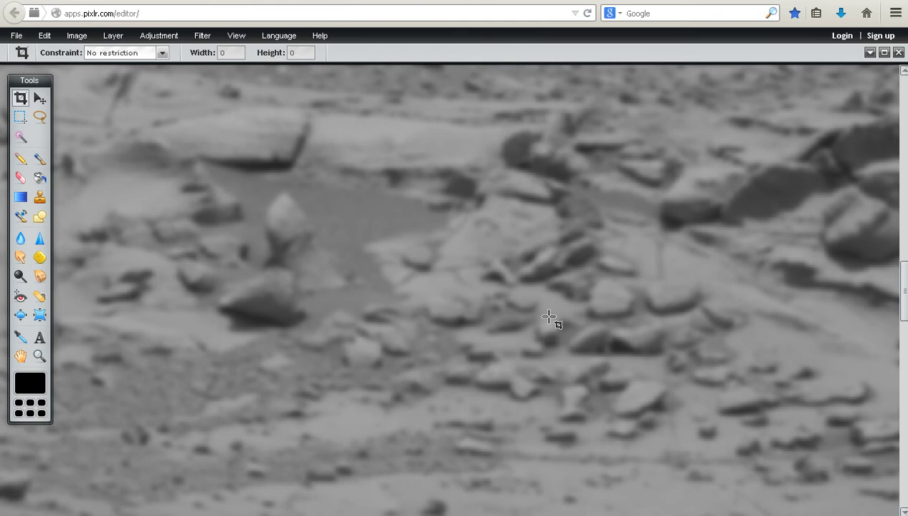
{"action": "left_click_drag", "start_coordinate": [904, 300], "coordinate": [886, 497]}
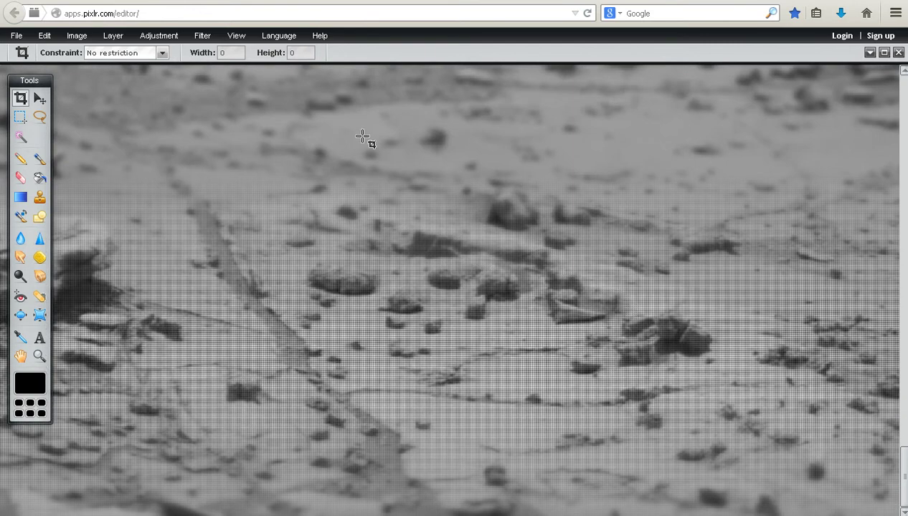
{"action": "left_click", "coordinate": [209, 36]}
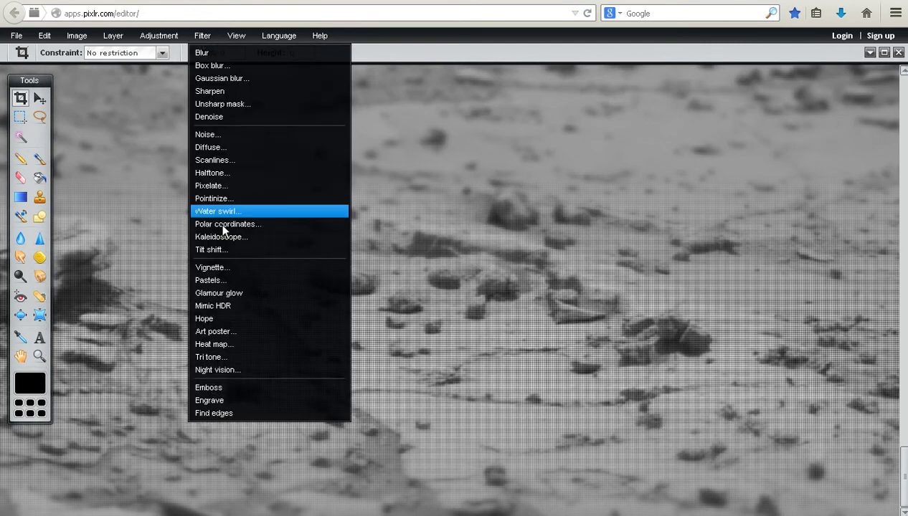
{"action": "left_click", "coordinate": [220, 247]}
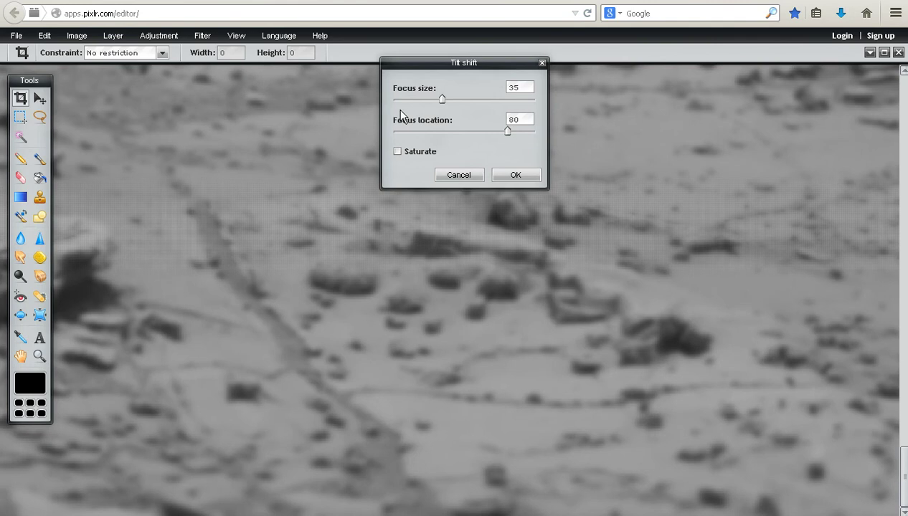
{"action": "left_click_drag", "start_coordinate": [530, 132], "coordinate": [548, 180]}
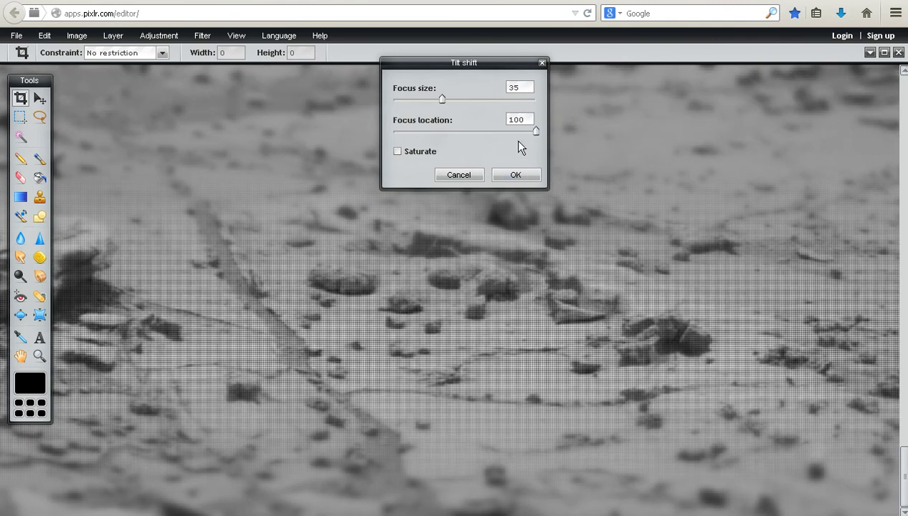
{"action": "left_click_drag", "start_coordinate": [443, 100], "coordinate": [394, 98]}
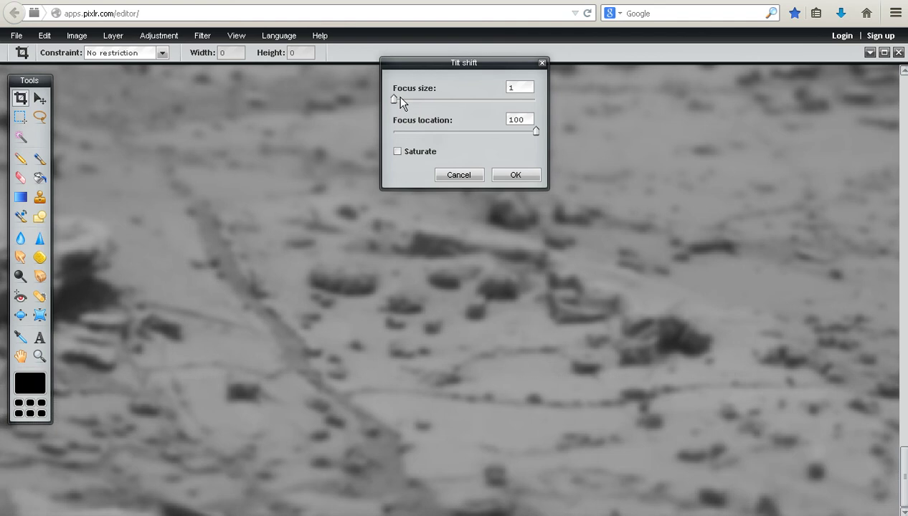
{"action": "left_click", "coordinate": [516, 176]}
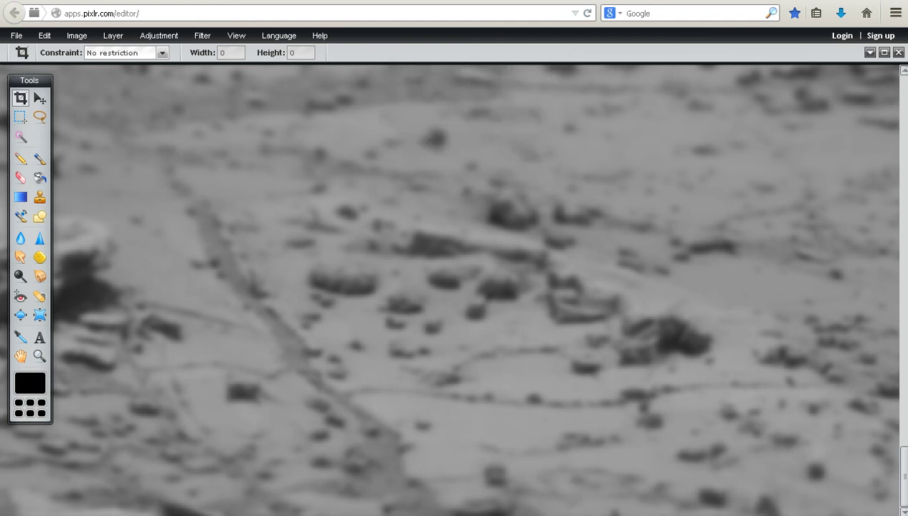
Step: Apply Filter > Sharpen twice to the blurred rover photo
{"action": "left_click_drag", "start_coordinate": [905, 480], "coordinate": [893, 280]}
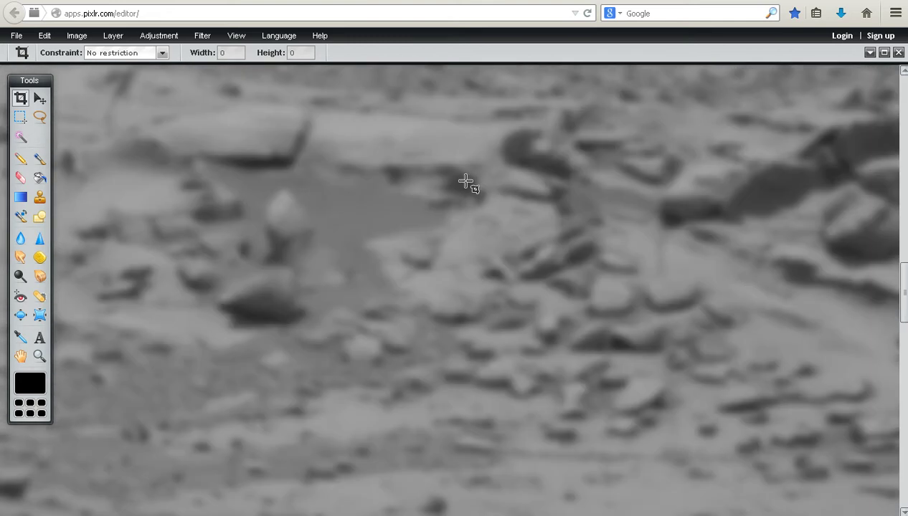
{"action": "scroll", "coordinate": [466, 182], "scroll_direction": "up", "scroll_amount": 3}
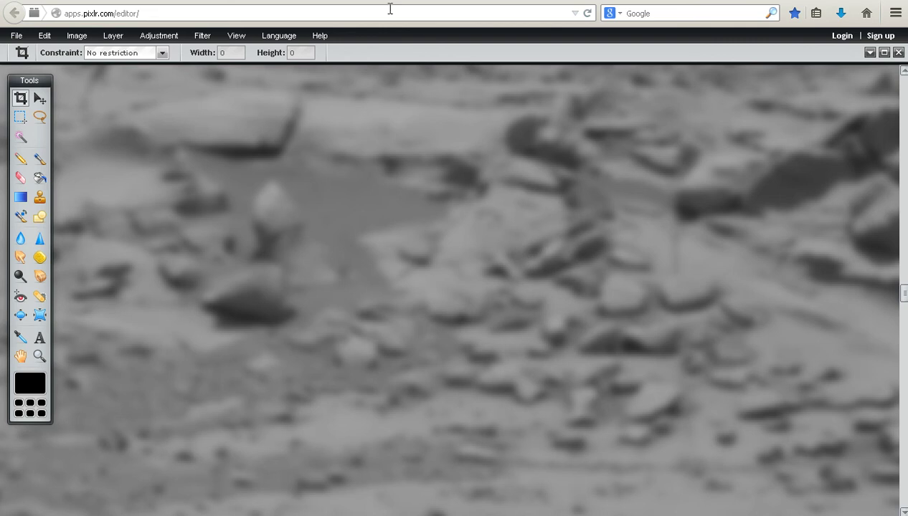
{"action": "left_click", "coordinate": [202, 36]}
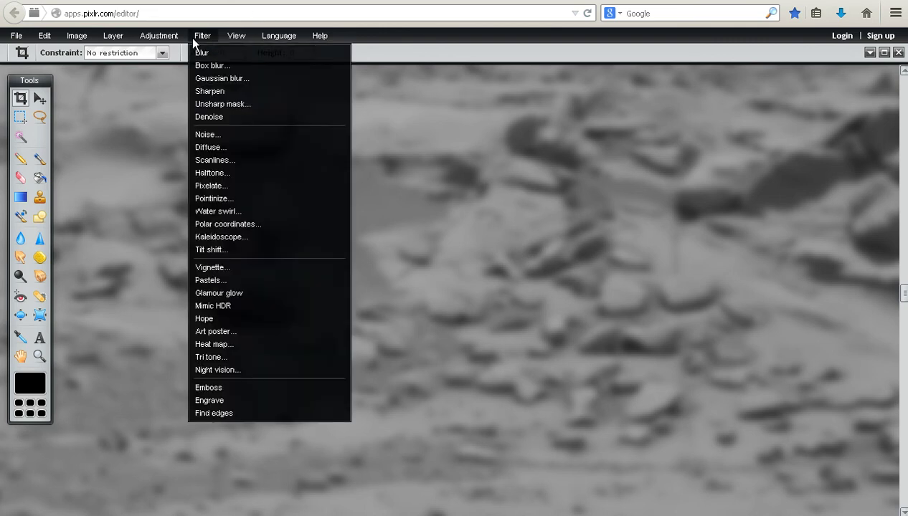
{"action": "left_click", "coordinate": [208, 94]}
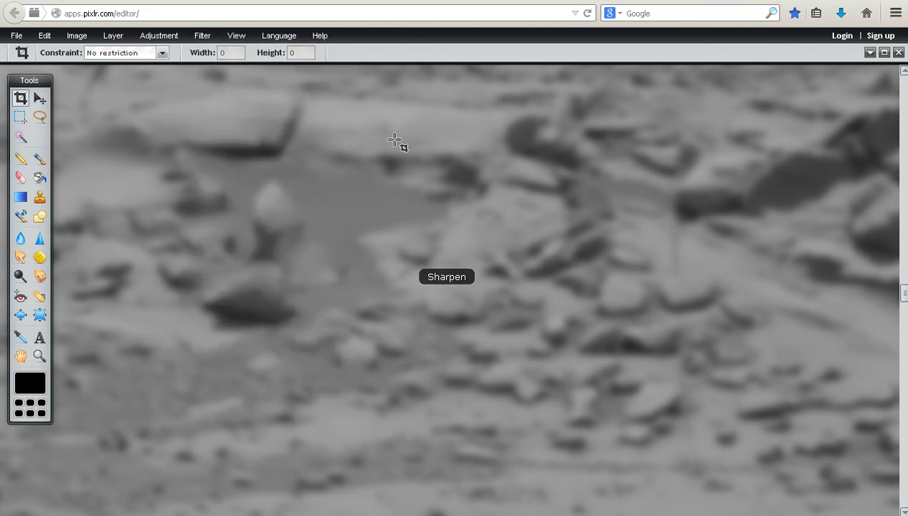
{"action": "left_click", "coordinate": [198, 36]}
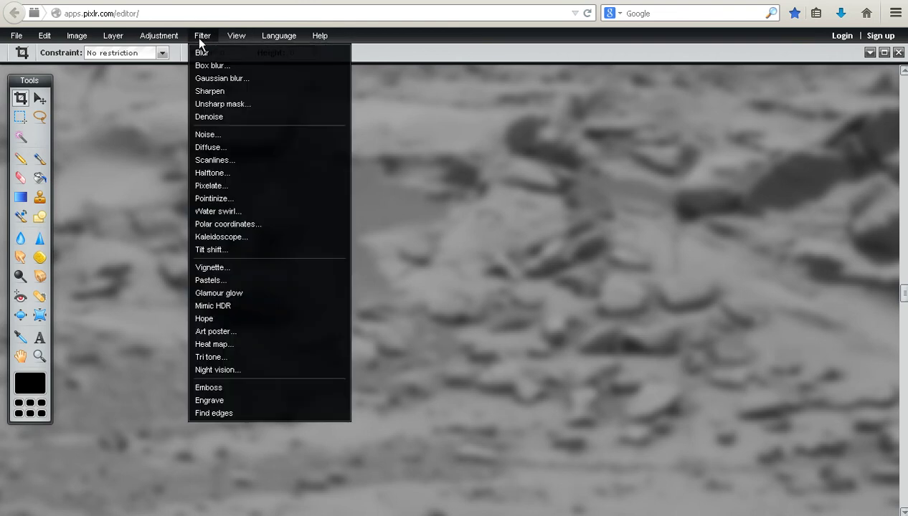
{"action": "left_click", "coordinate": [216, 93]}
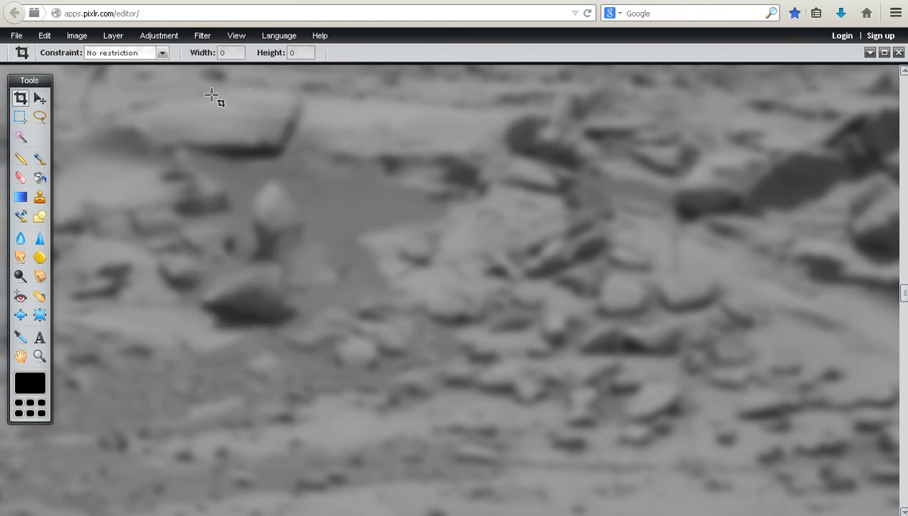
Step: Set Brightness & Contrast to contrast 51, brightness 0, then zoom out to inspect
{"action": "left_click", "coordinate": [145, 37]}
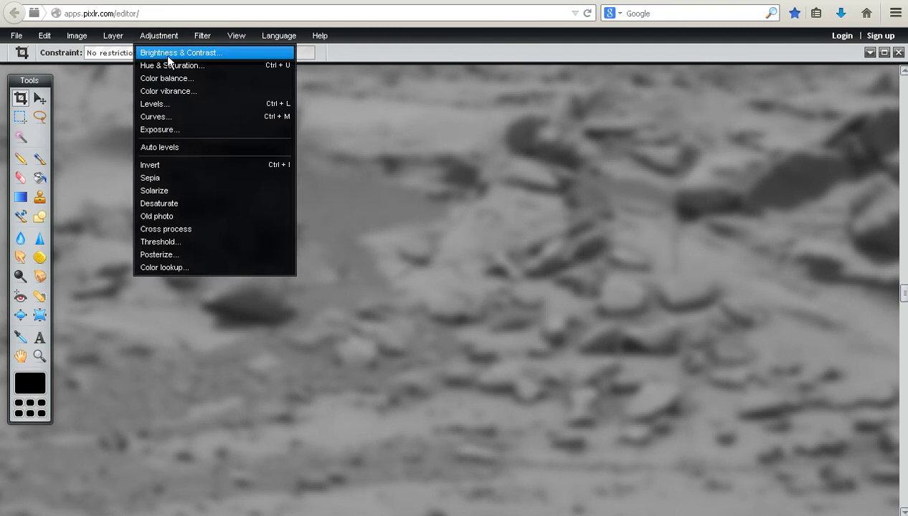
{"action": "left_click", "coordinate": [165, 54]}
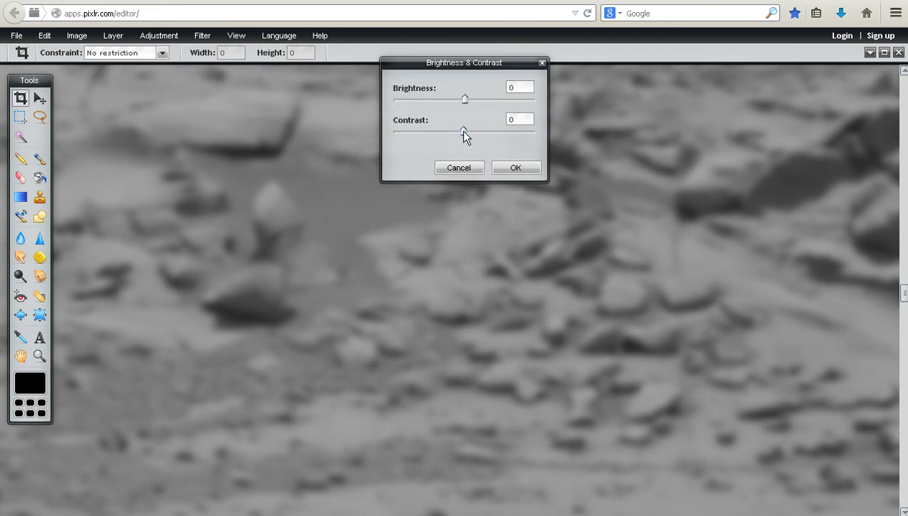
{"action": "left_click_drag", "start_coordinate": [471, 131], "coordinate": [484, 131]}
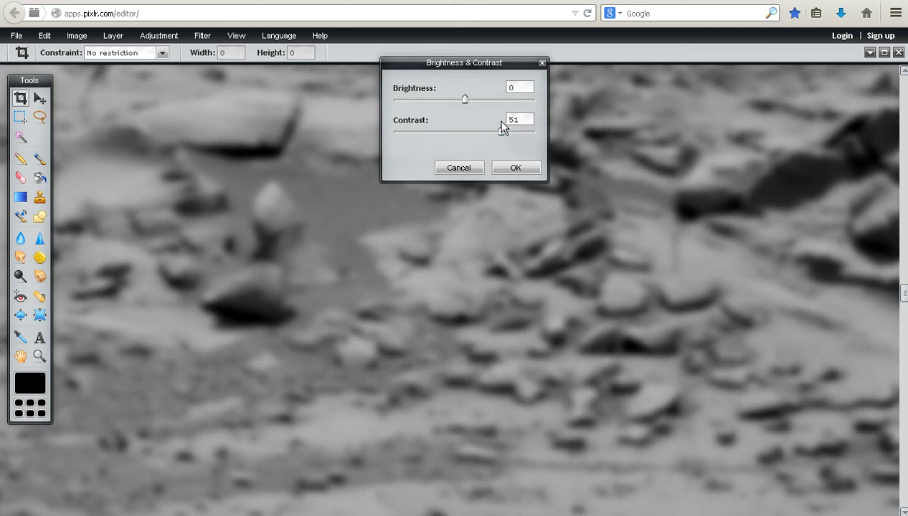
{"action": "left_click", "coordinate": [515, 168]}
{"action": "scroll", "coordinate": [523, 216], "scroll_direction": "up", "scroll_amount": 5}
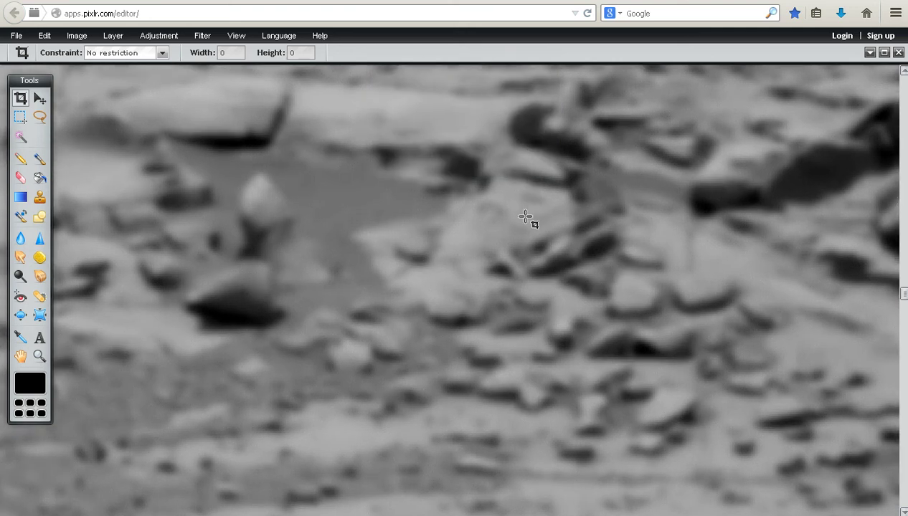
{"action": "scroll", "coordinate": [480, 249], "scroll_direction": "down", "scroll_amount": 3}
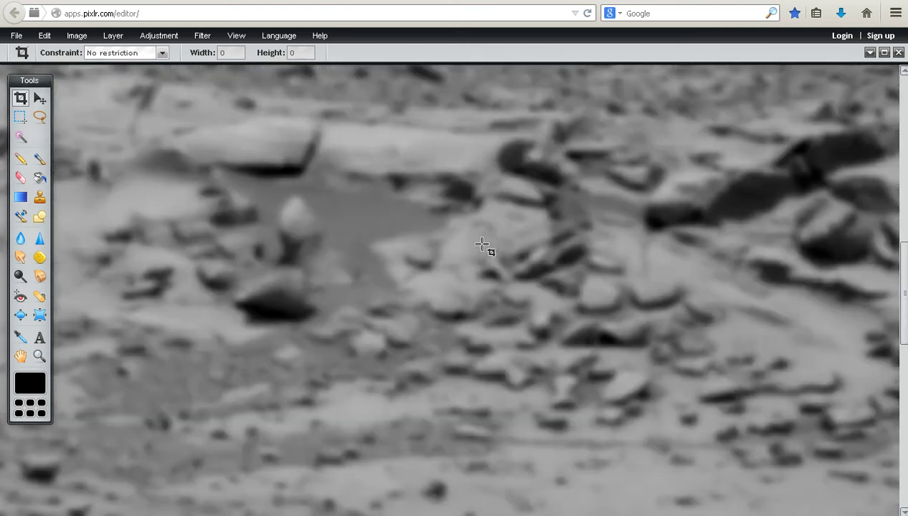
{"action": "scroll", "coordinate": [485, 248], "scroll_direction": "down", "scroll_amount": 1}
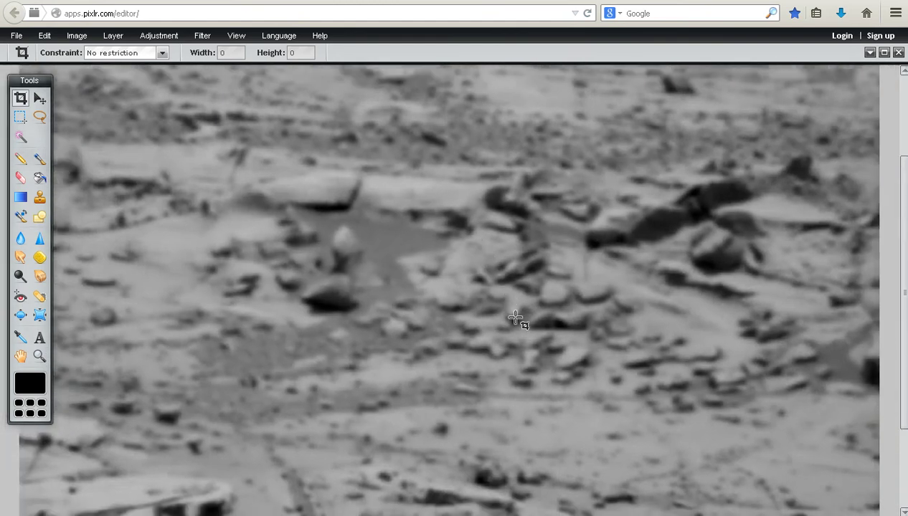
{"action": "scroll", "coordinate": [515, 317], "scroll_direction": "down", "scroll_amount": 1}
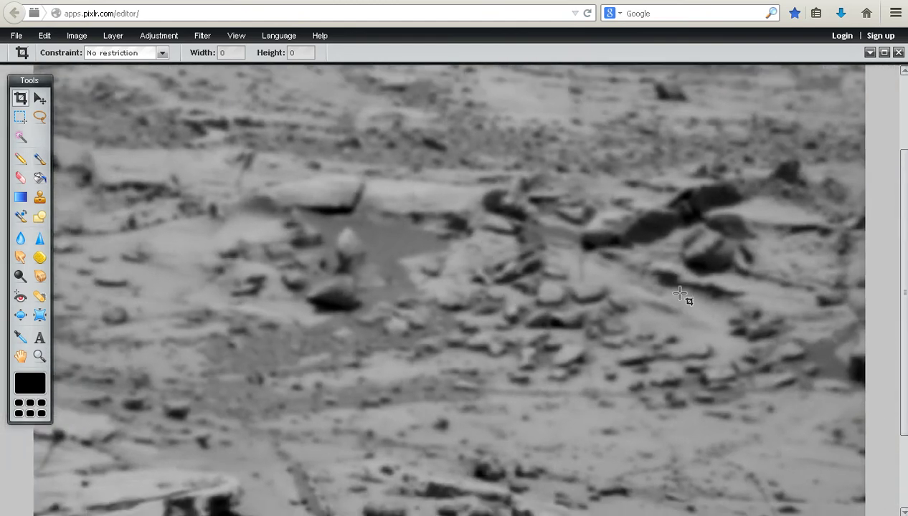
{"action": "scroll", "coordinate": [681, 297], "scroll_direction": "up", "scroll_amount": 3}
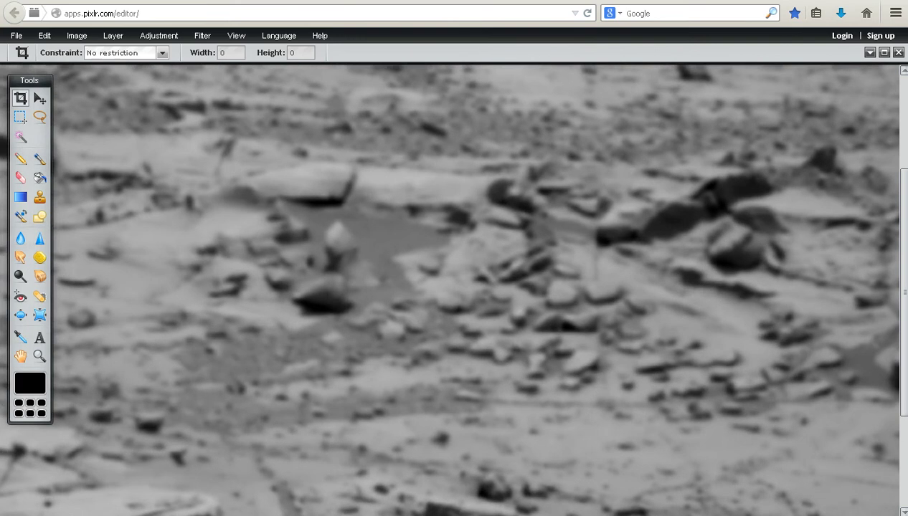
{"action": "left_click_drag", "start_coordinate": [905, 230], "coordinate": [904, 345]}
{"action": "scroll", "coordinate": [750, 307], "scroll_direction": "up", "scroll_amount": 4}
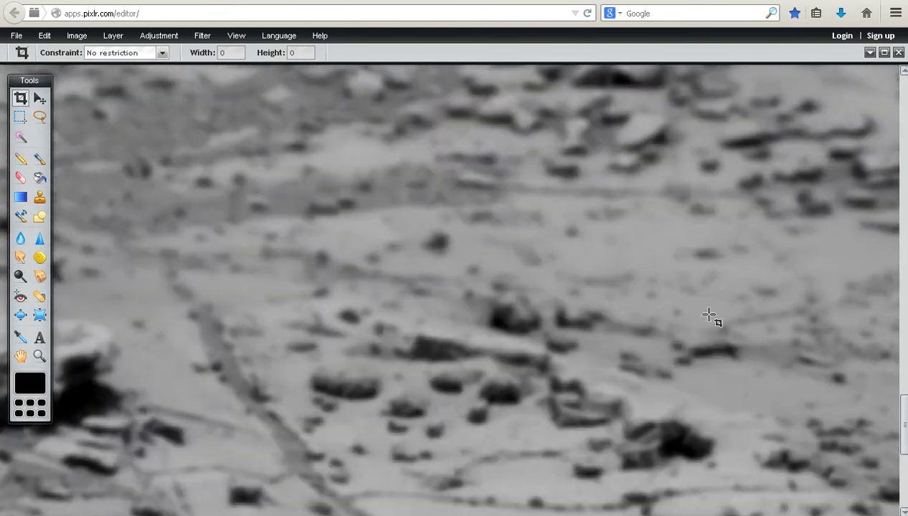
{"action": "scroll", "coordinate": [708, 319], "scroll_direction": "down", "scroll_amount": 4}
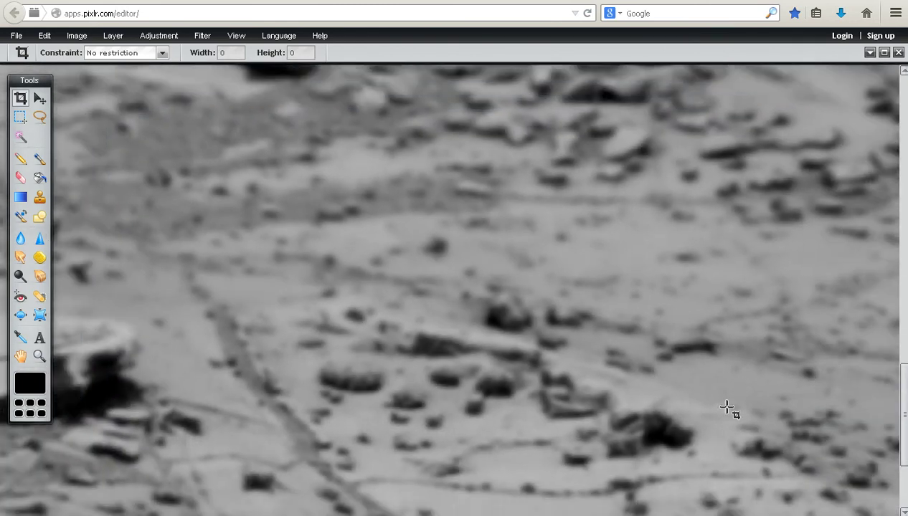
{"action": "scroll", "coordinate": [821, 419], "scroll_direction": "down", "scroll_amount": 1}
{"action": "scroll", "coordinate": [825, 422], "scroll_direction": "down", "scroll_amount": 2}
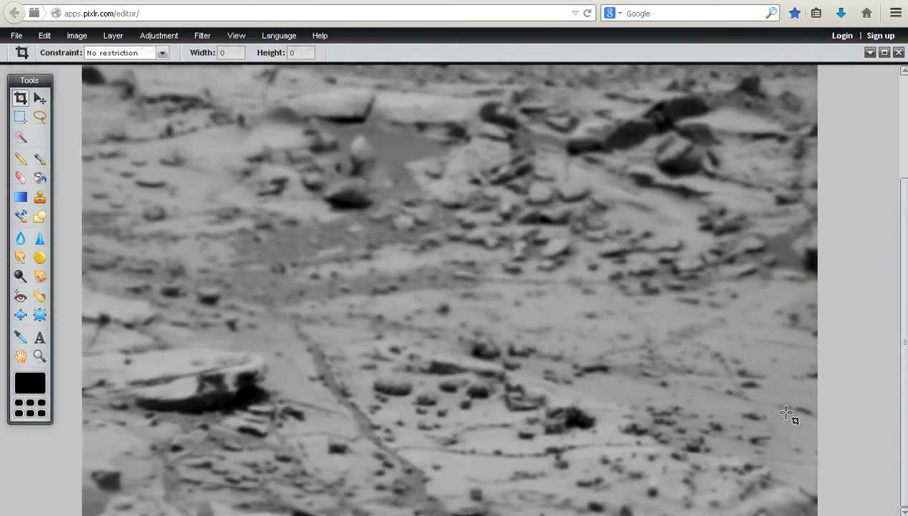
{"action": "scroll", "coordinate": [766, 293], "scroll_direction": "up", "scroll_amount": 4}
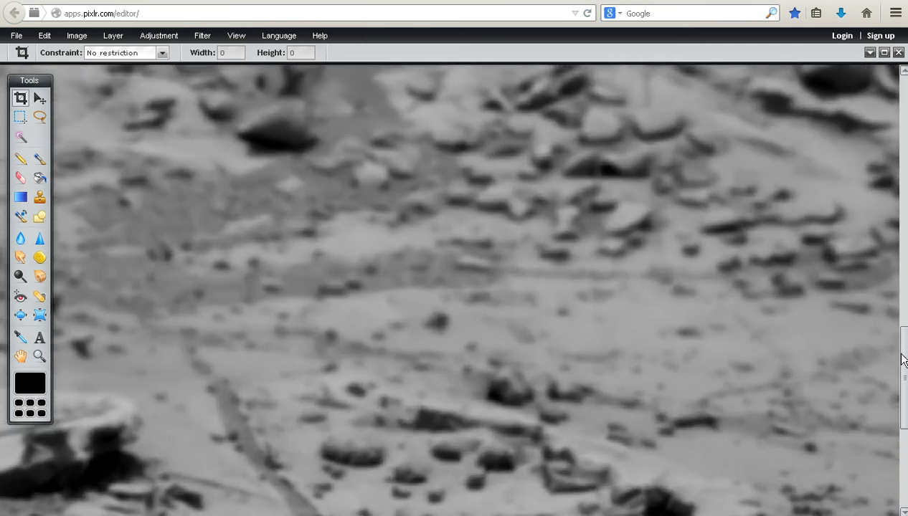
{"action": "left_click_drag", "start_coordinate": [903, 359], "coordinate": [903, 309]}
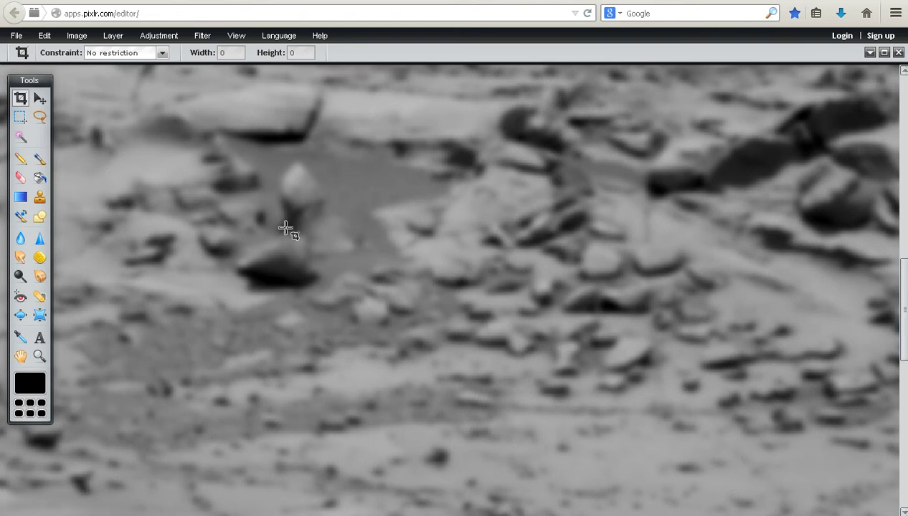
{"action": "scroll", "coordinate": [285, 238], "scroll_direction": "down", "scroll_amount": 1}
{"action": "scroll", "coordinate": [287, 241], "scroll_direction": "up", "scroll_amount": 3}
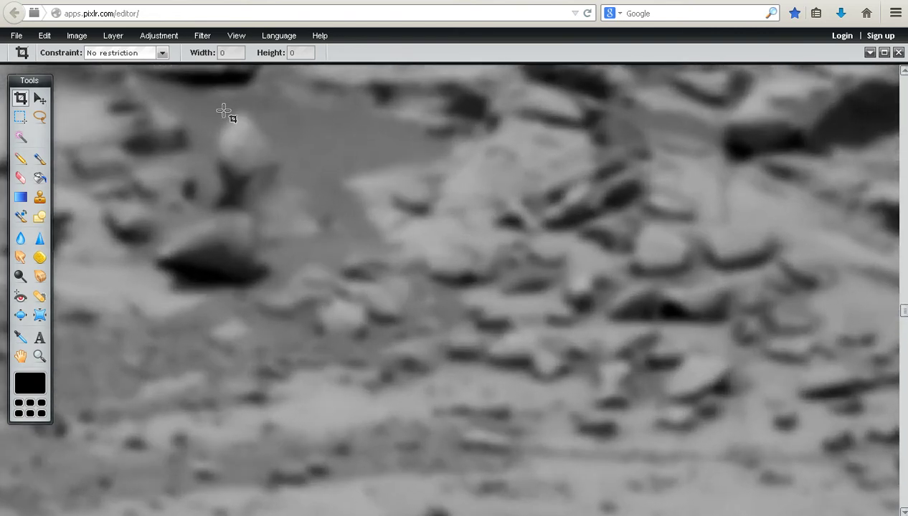
{"action": "scroll", "coordinate": [334, 231], "scroll_direction": "down", "scroll_amount": 1}
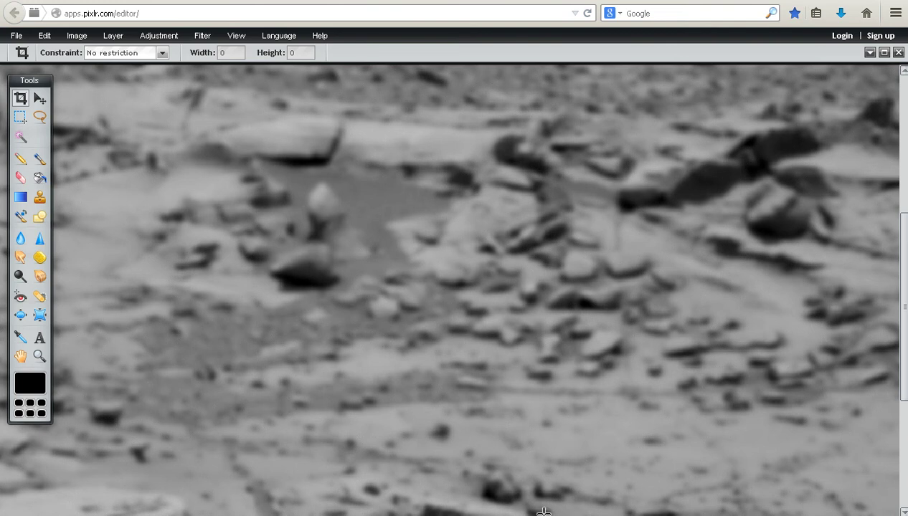
{"action": "scroll", "coordinate": [815, 353], "scroll_direction": "up", "scroll_amount": 3}
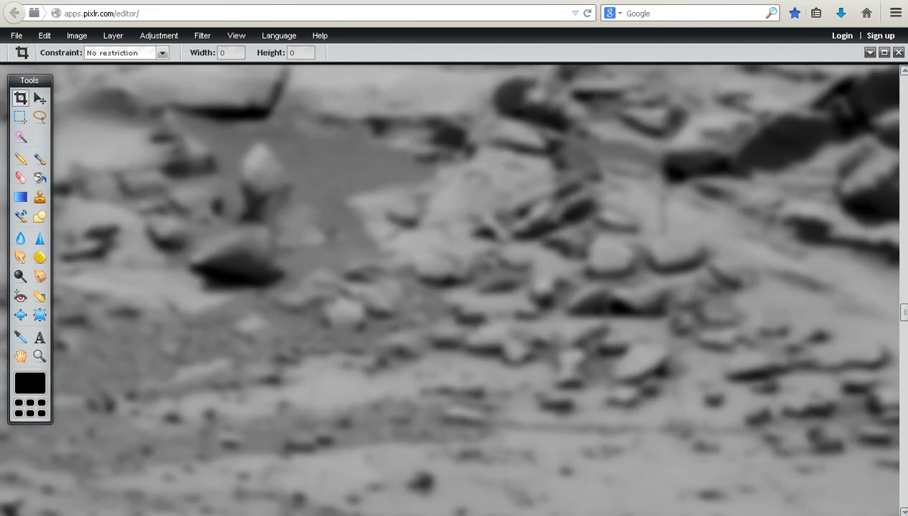
{"action": "scroll", "coordinate": [817, 370], "scroll_direction": "up", "scroll_amount": 5}
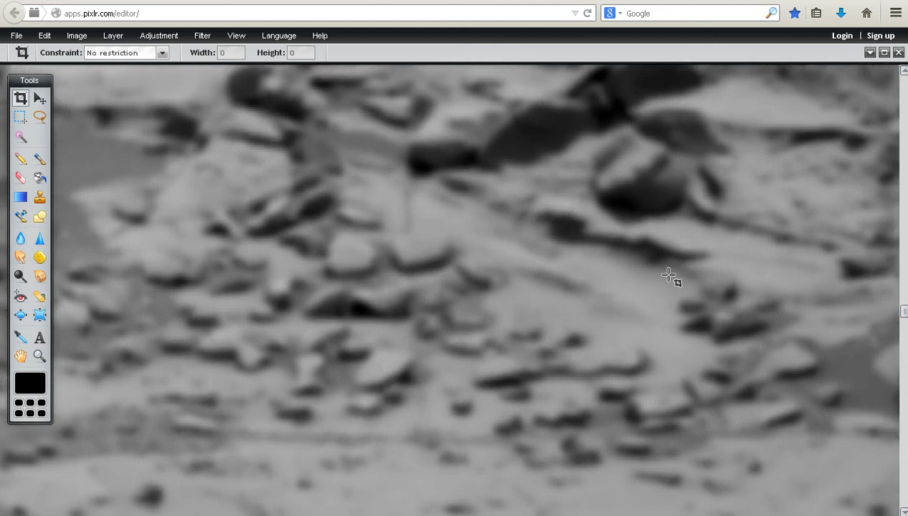
{"action": "scroll", "coordinate": [665, 274], "scroll_direction": "down", "scroll_amount": 3}
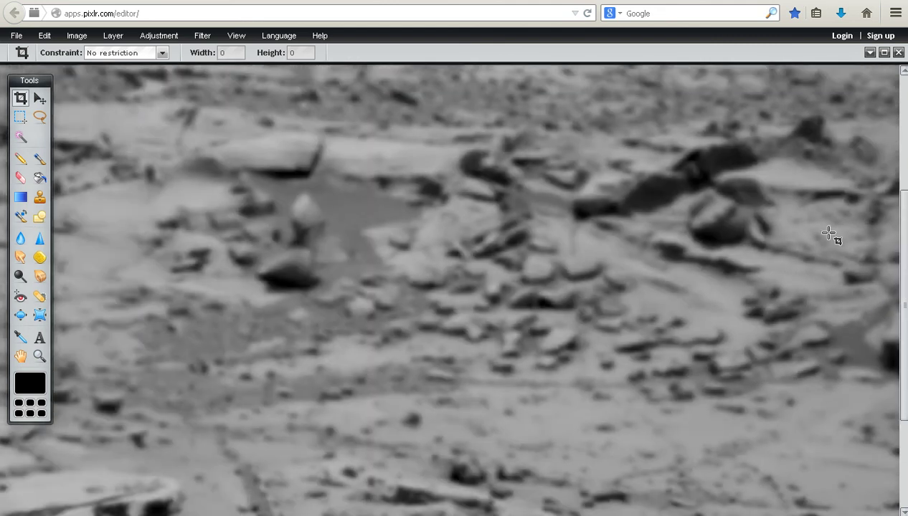
{"action": "scroll", "coordinate": [839, 401], "scroll_direction": "up", "scroll_amount": 2}
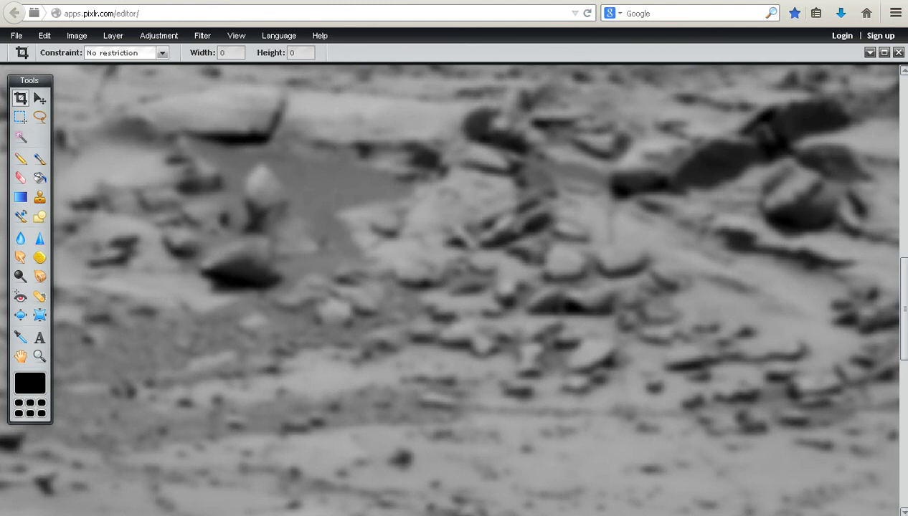
{"action": "scroll", "coordinate": [895, 507], "scroll_direction": "right", "scroll_amount": 3}
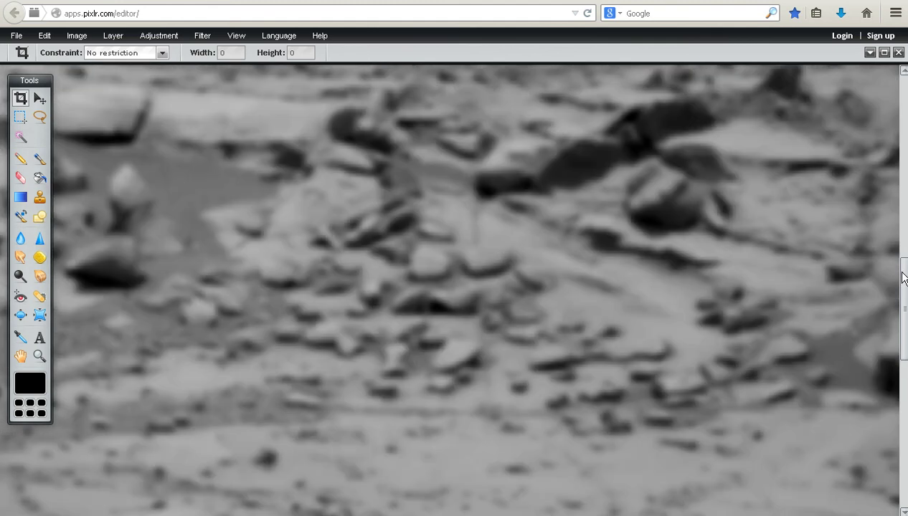
{"action": "left_click_drag", "start_coordinate": [903, 278], "coordinate": [904, 192]}
{"action": "scroll", "coordinate": [892, 194], "scroll_direction": "up", "scroll_amount": 3}
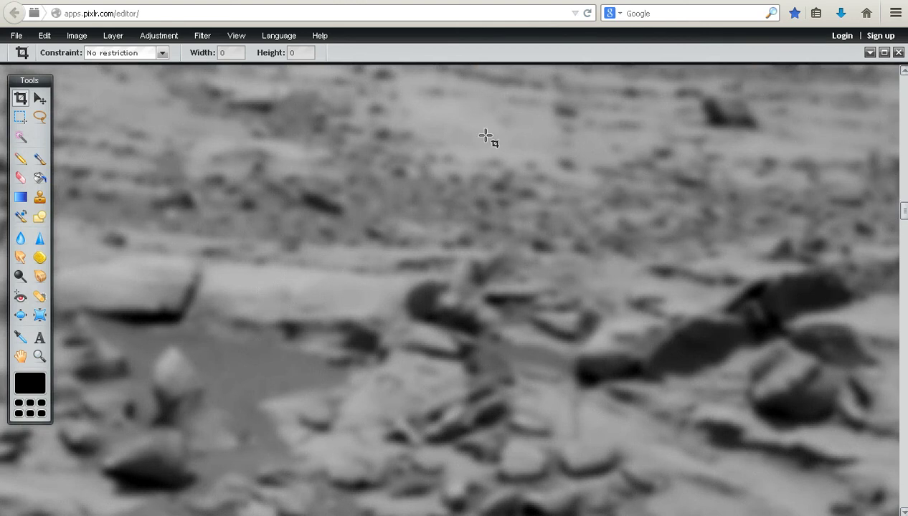
{"action": "scroll", "coordinate": [499, 150], "scroll_direction": "down", "scroll_amount": 4}
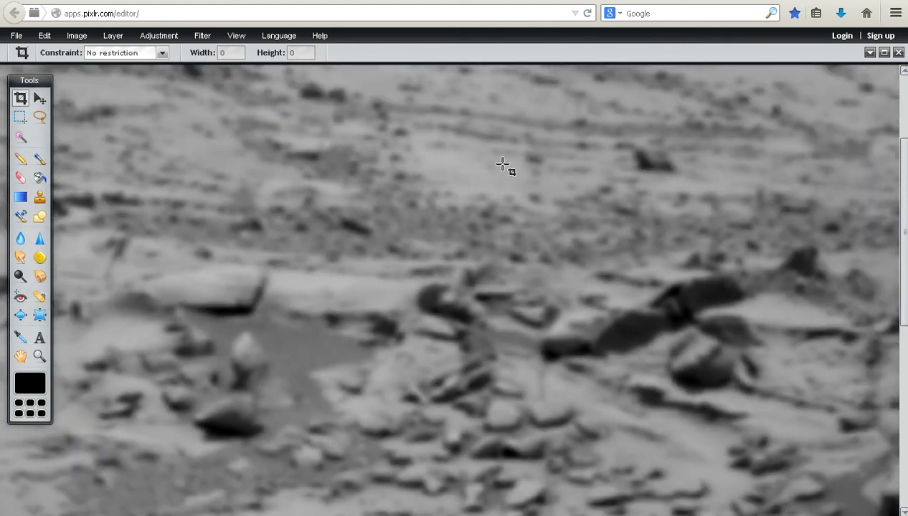
{"action": "scroll", "coordinate": [499, 158], "scroll_direction": "down", "scroll_amount": 2}
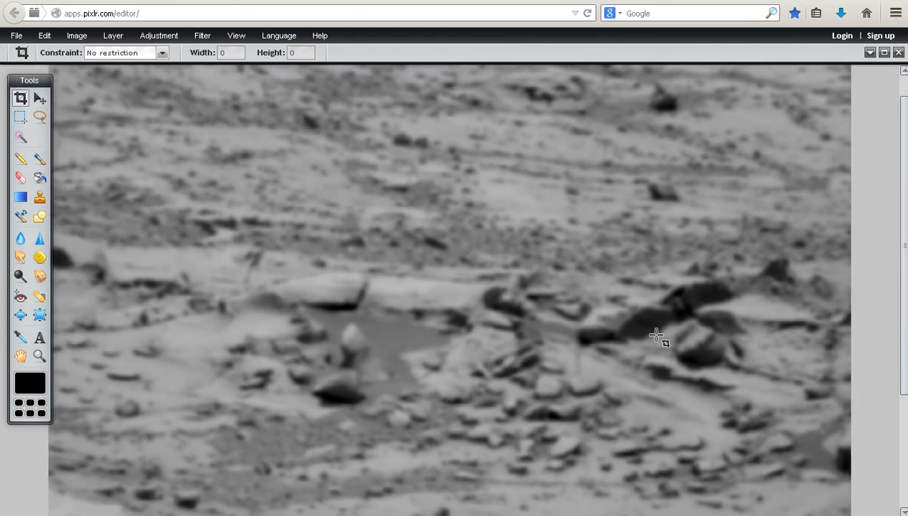
{"action": "scroll", "coordinate": [663, 341], "scroll_direction": "up", "scroll_amount": 2}
{"action": "scroll", "coordinate": [658, 339], "scroll_direction": "up", "scroll_amount": 2}
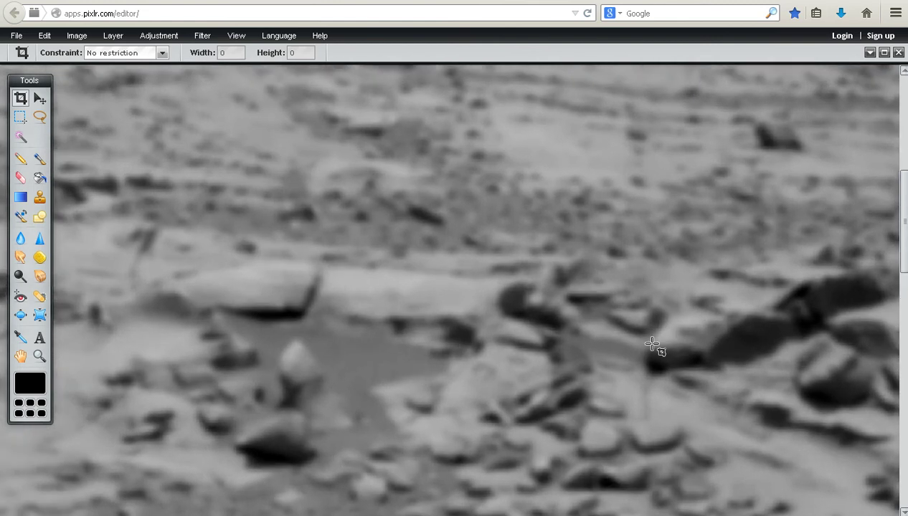
{"action": "scroll", "coordinate": [642, 341], "scroll_direction": "down", "scroll_amount": 2}
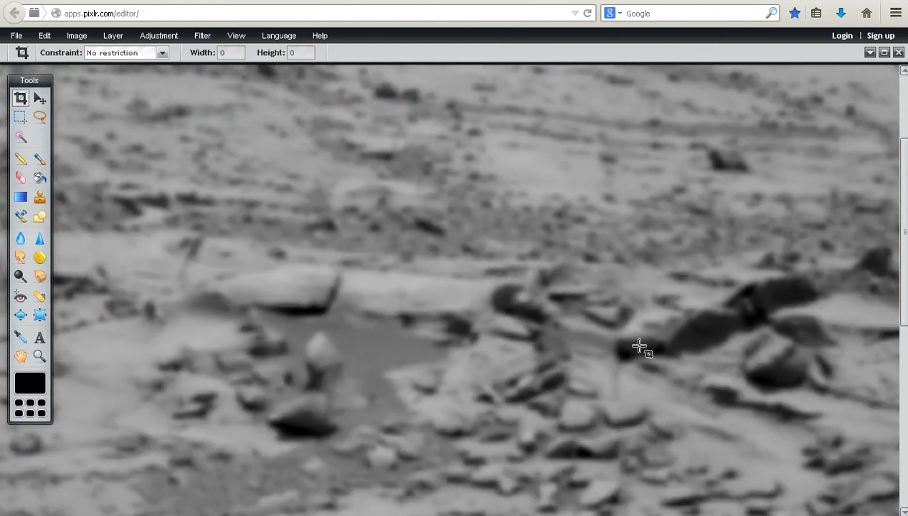
{"action": "scroll", "coordinate": [504, 487], "scroll_direction": "up", "scroll_amount": 1}
{"action": "scroll", "coordinate": [504, 487], "scroll_direction": "down", "scroll_amount": 1}
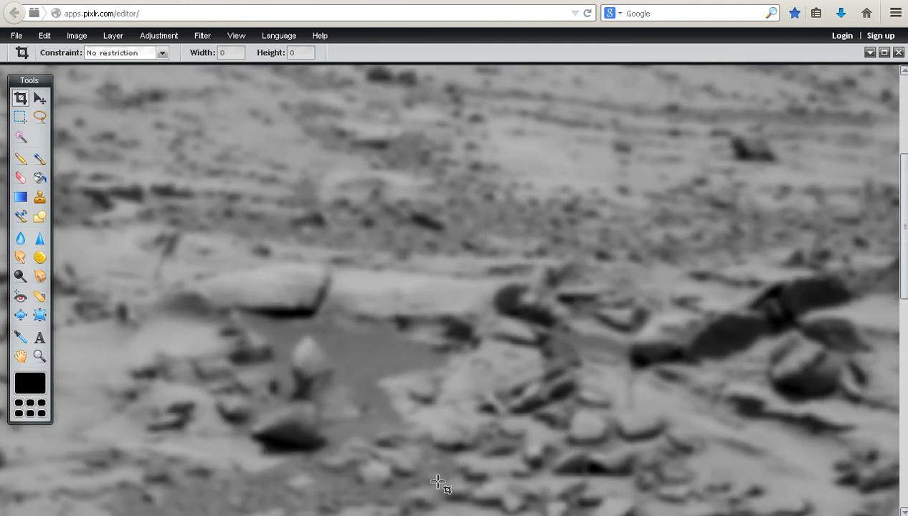
{"action": "scroll", "coordinate": [249, 476], "scroll_direction": "down", "scroll_amount": 1}
{"action": "scroll", "coordinate": [248, 472], "scroll_direction": "up", "scroll_amount": 2}
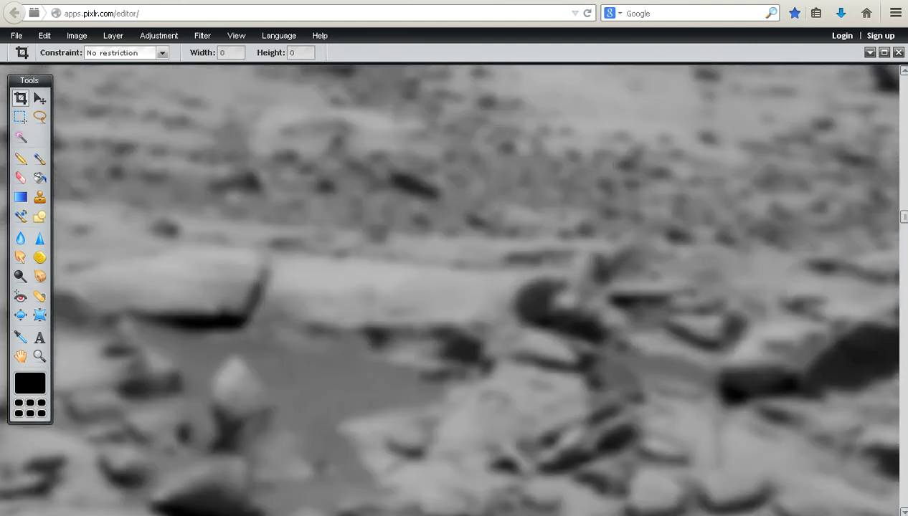
{"action": "scroll", "coordinate": [451, 287], "scroll_direction": "left", "scroll_amount": 5}
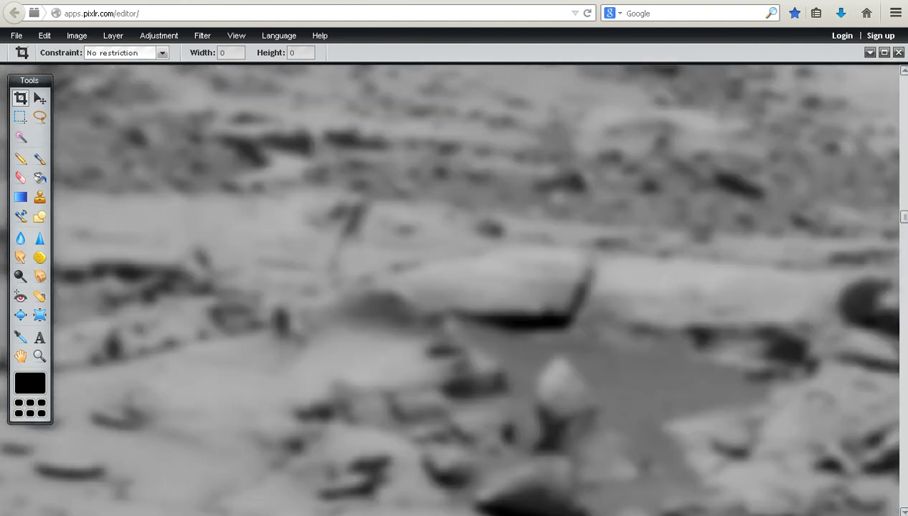
{"action": "scroll", "coordinate": [459, 362], "scroll_direction": "down", "scroll_amount": 3}
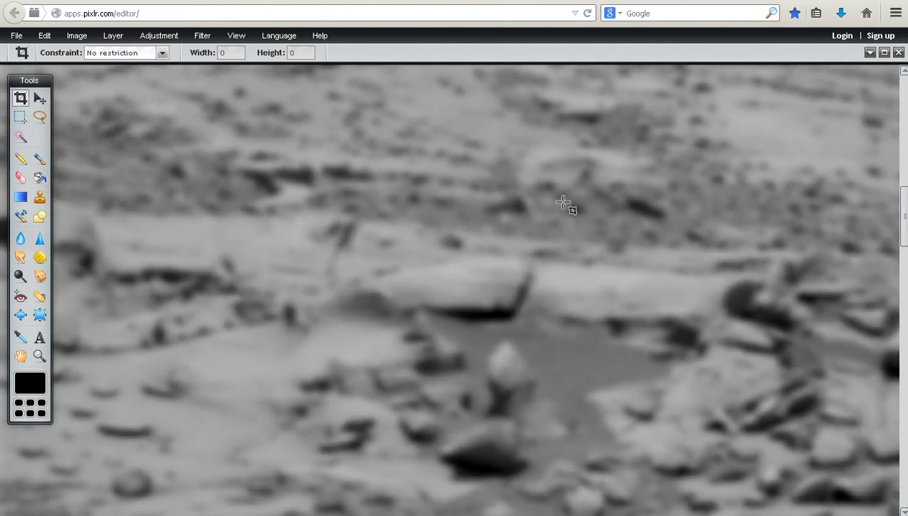
{"action": "left_click", "coordinate": [196, 34]}
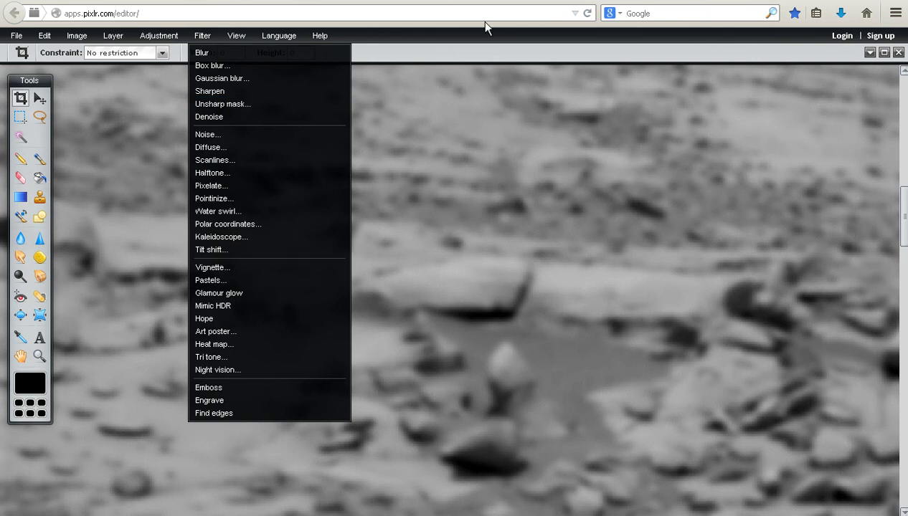
{"action": "left_click", "coordinate": [484, 49]}
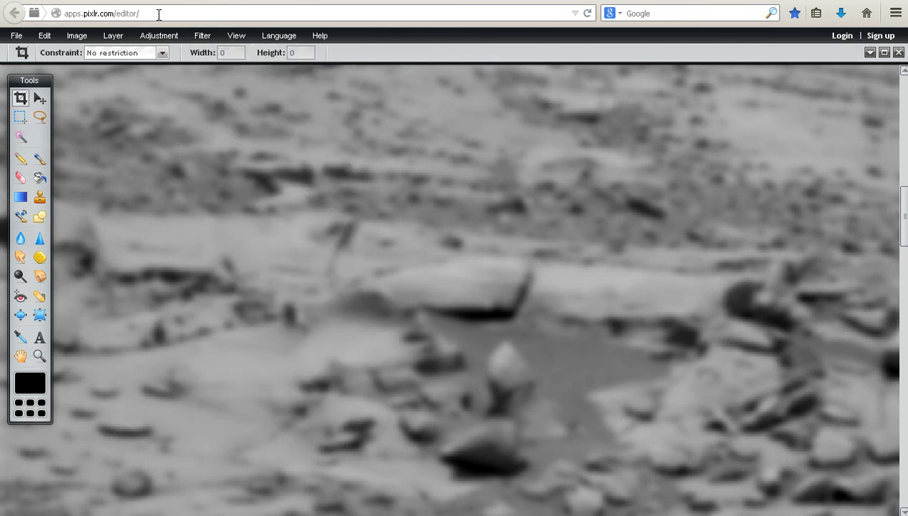